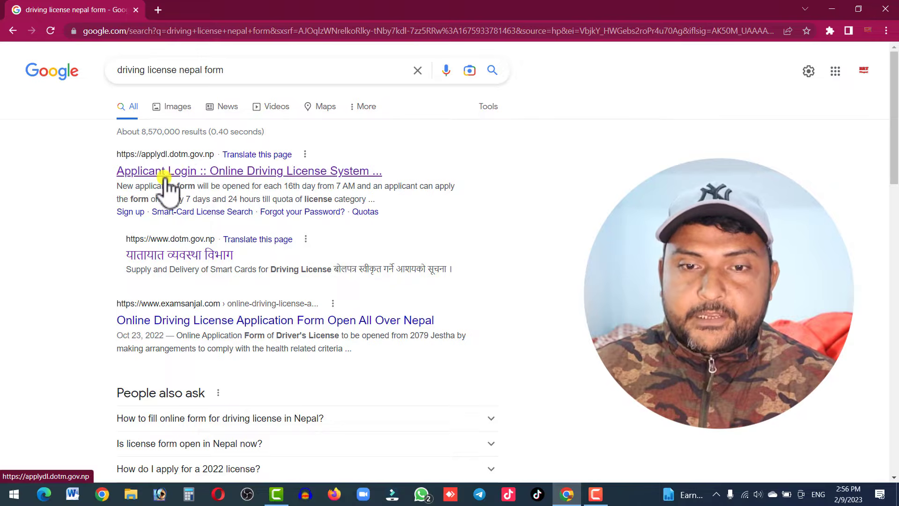
Open the Online Driving License System applicant login page from the search results
click(173, 171)
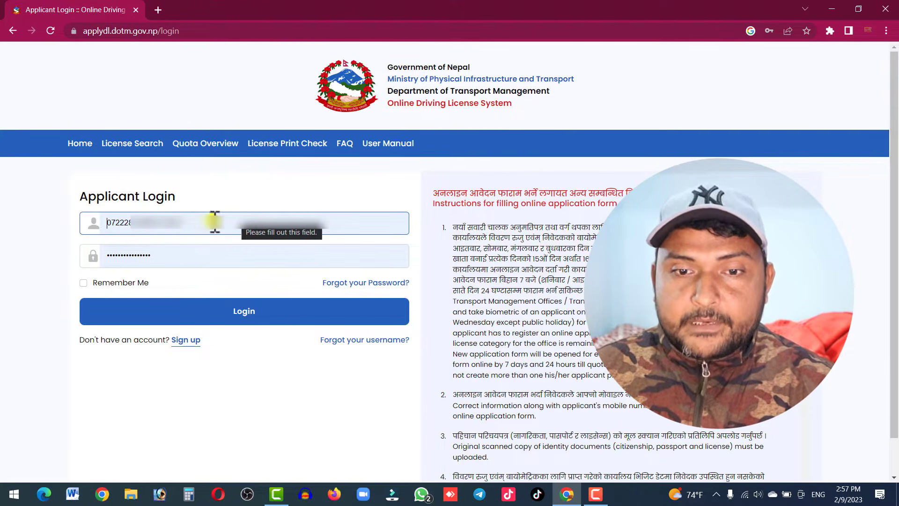
Log in to the applicant account with the filled-in credentials
click(254, 322)
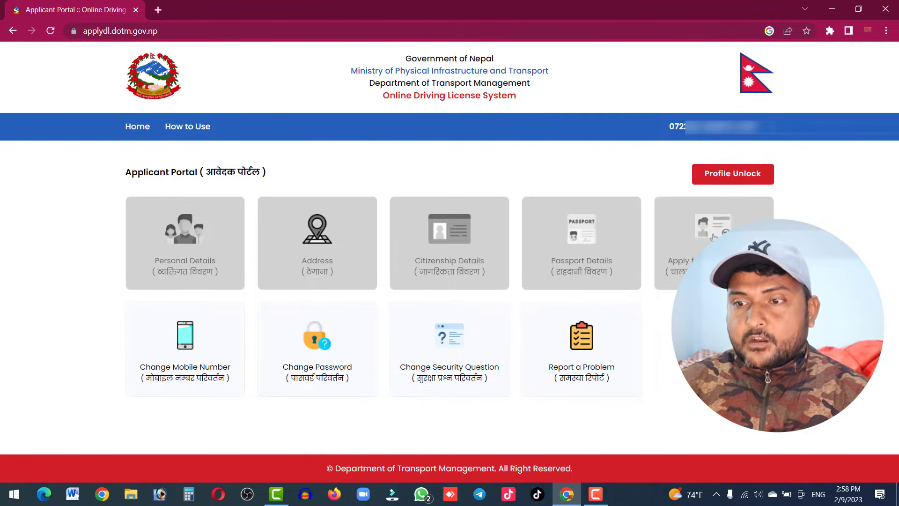
Open the Profile Unlock dialog and look through its four reason options
click(736, 173)
scroll(512, 238, down, 3)
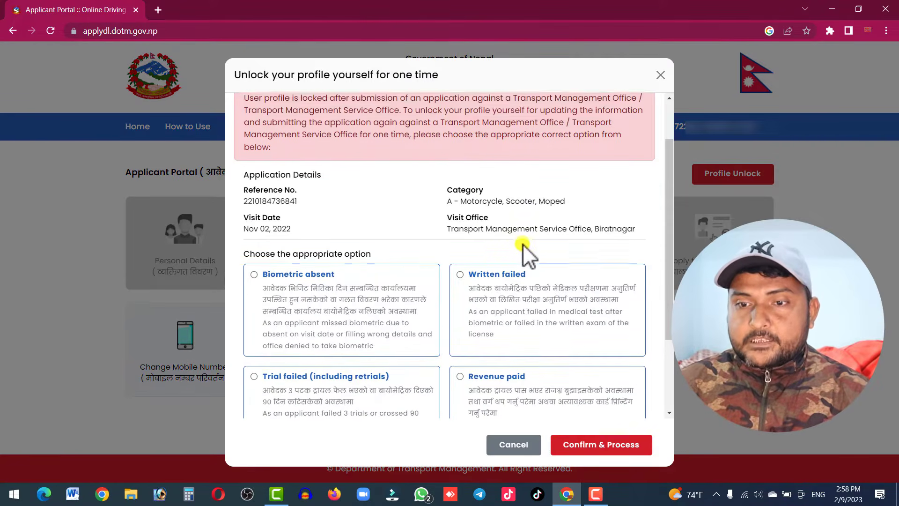
scroll(522, 243, down, 1)
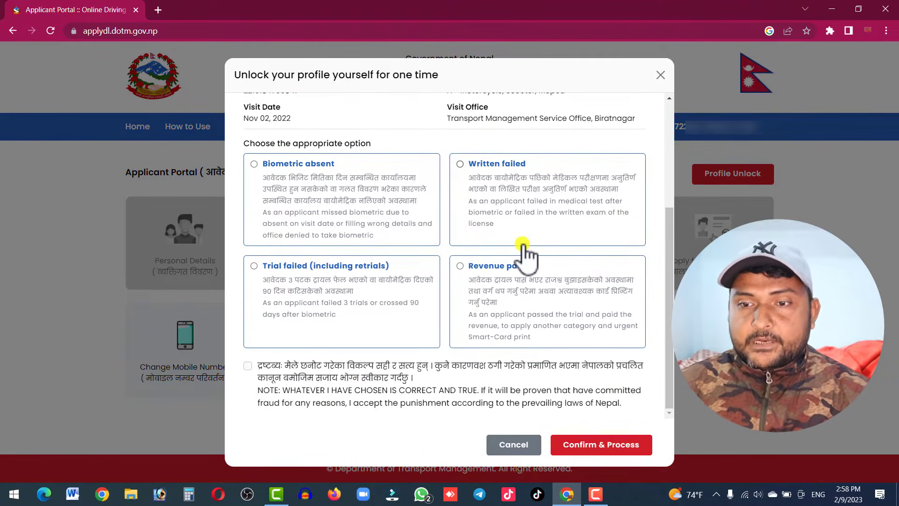
scroll(523, 244, up, 3)
scroll(523, 244, down, 3)
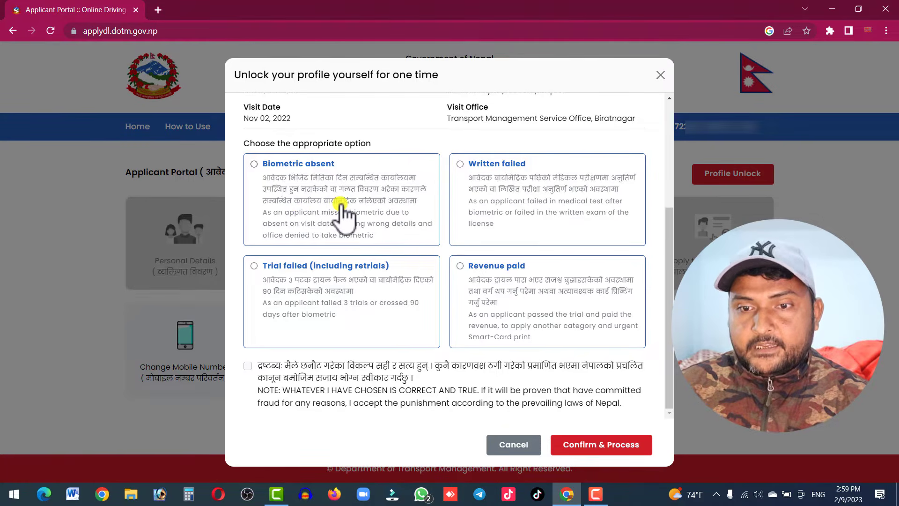
Unlock the profile with reason Biometric absent, accepting the declaration and confirming
click(389, 220)
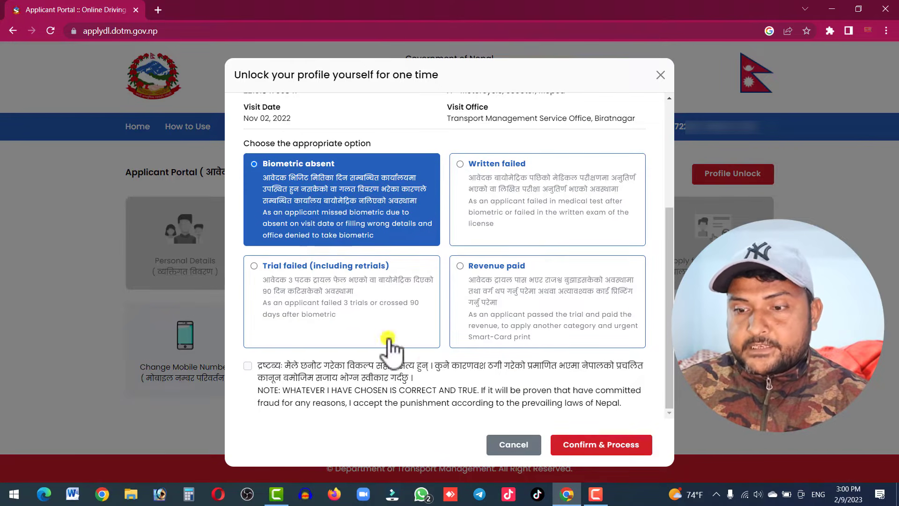
click(586, 456)
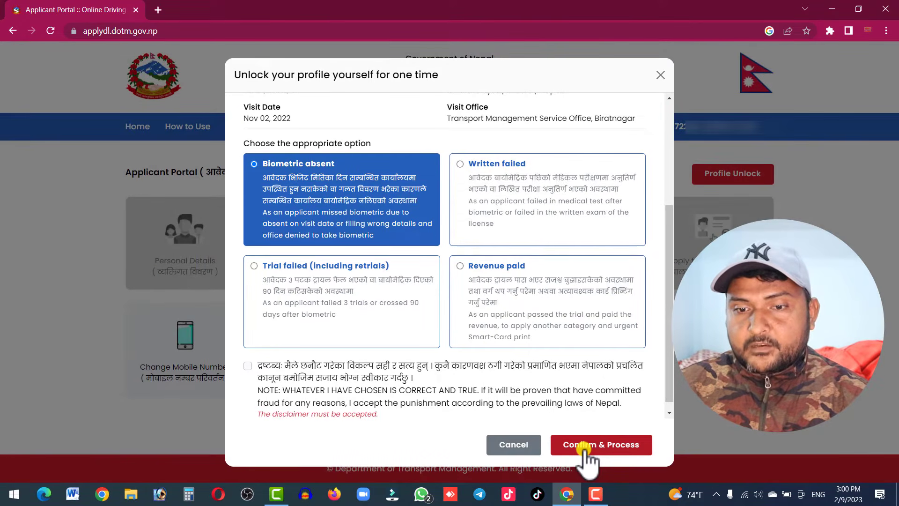
click(247, 366)
click(608, 449)
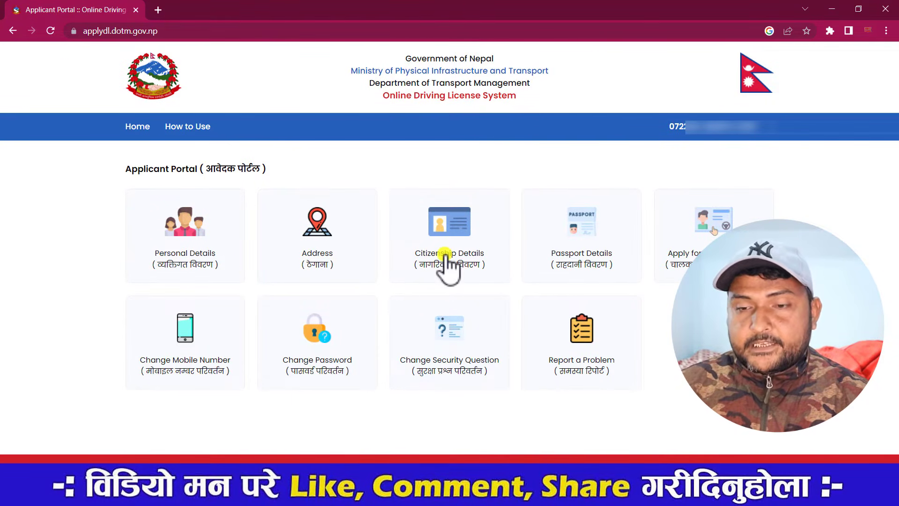
Resubmit the Personal Details and Address forms, reaching the Passport details page
click(204, 254)
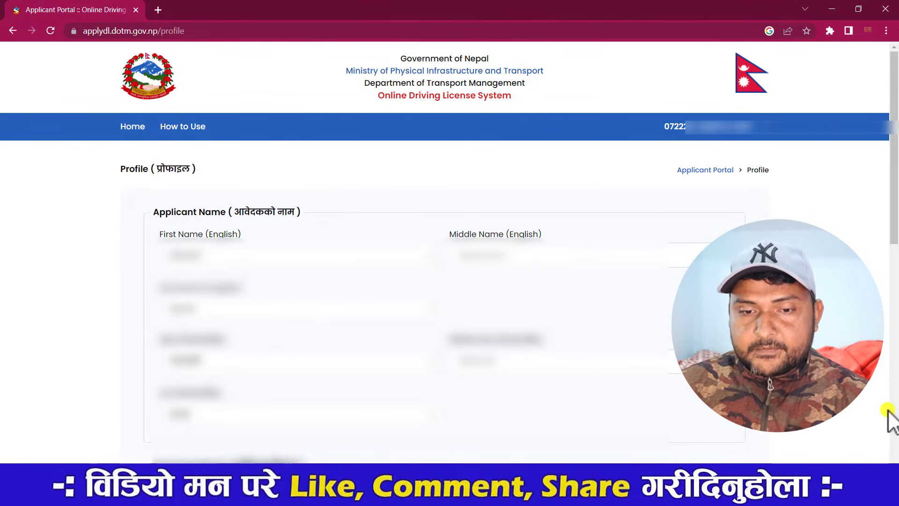
scroll(890, 416, down, 5)
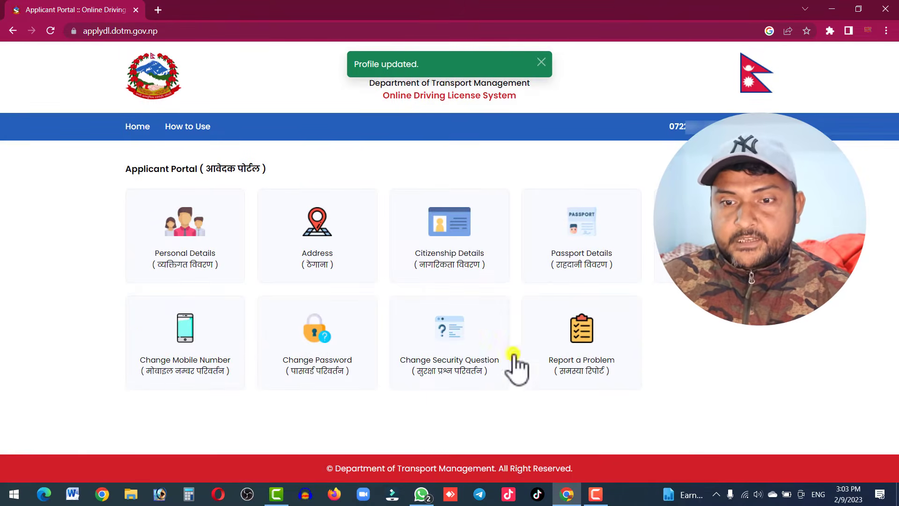
click(344, 250)
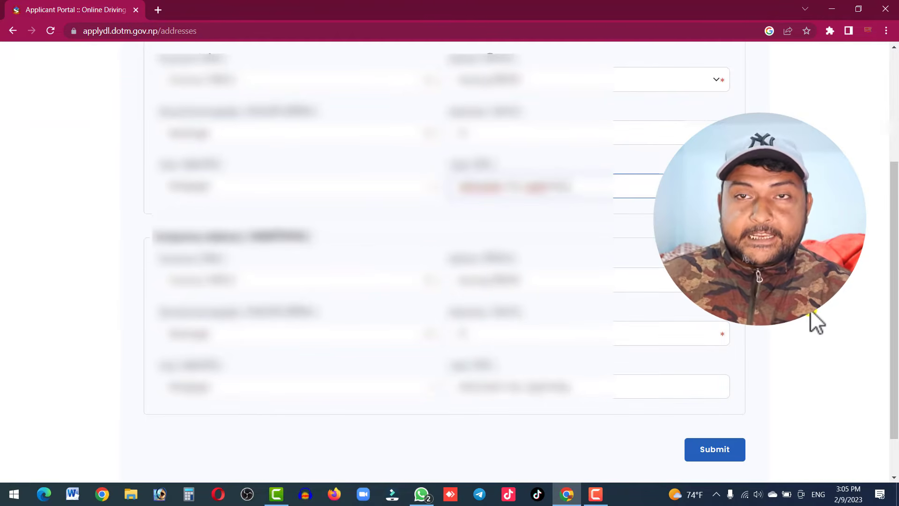
click(715, 449)
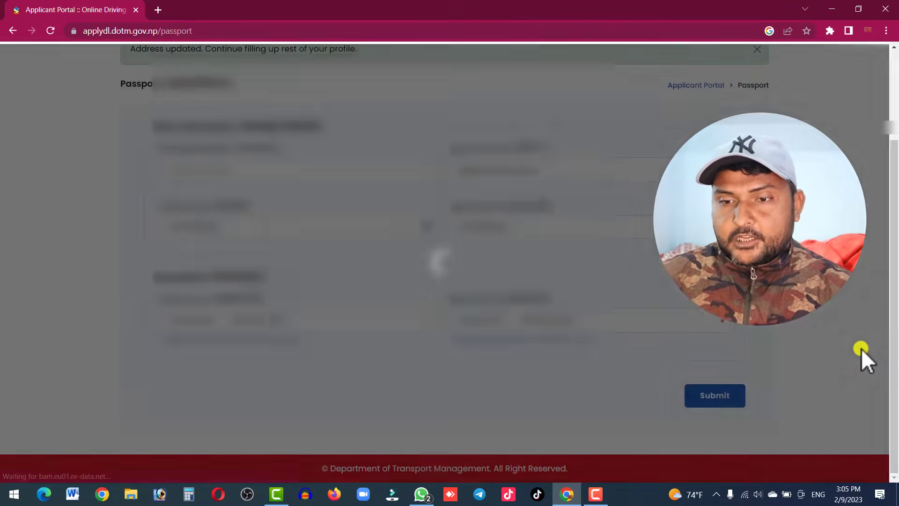
scroll(861, 349, up, 1)
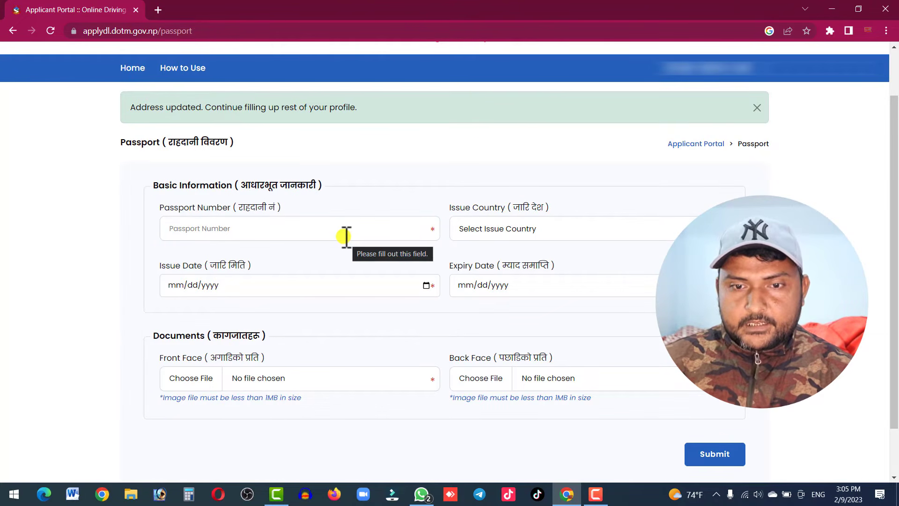
scroll(331, 351, down, 2)
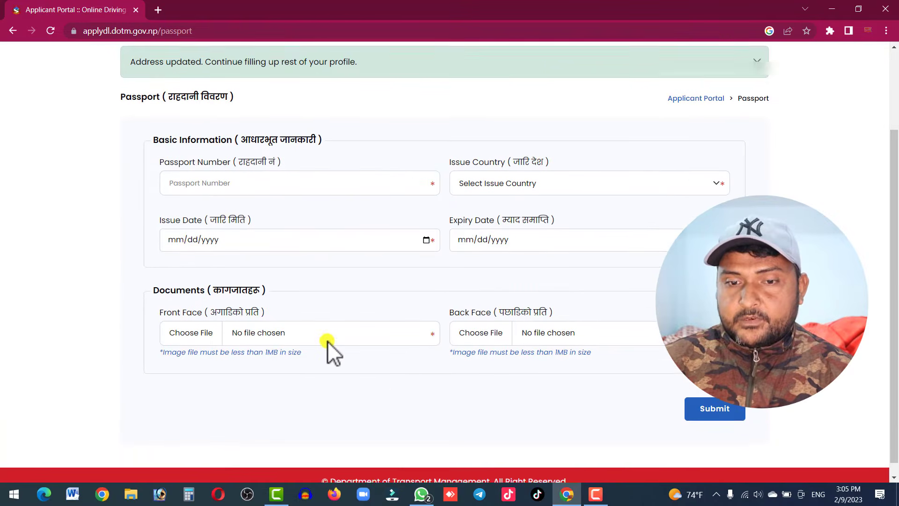
scroll(391, 370, up, 2)
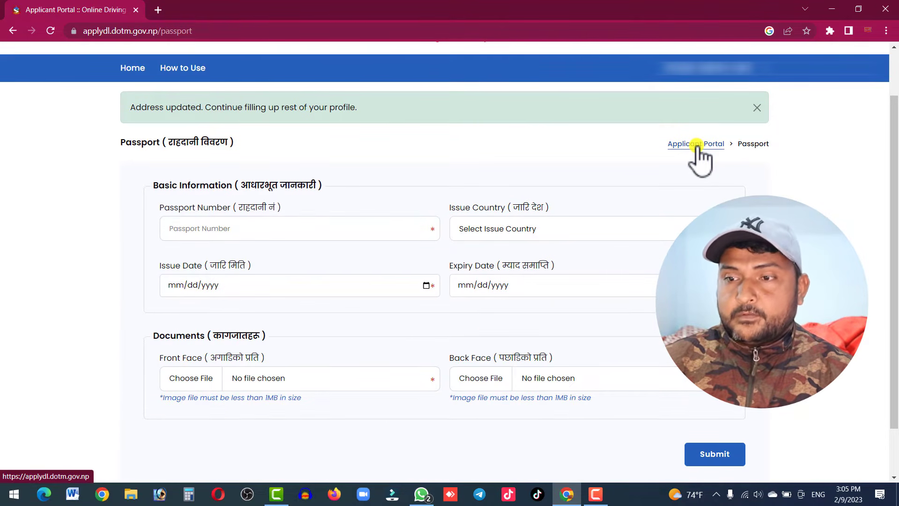
From the Applicant Portal, start Apply for Driving License at Terms & Conditions
click(697, 144)
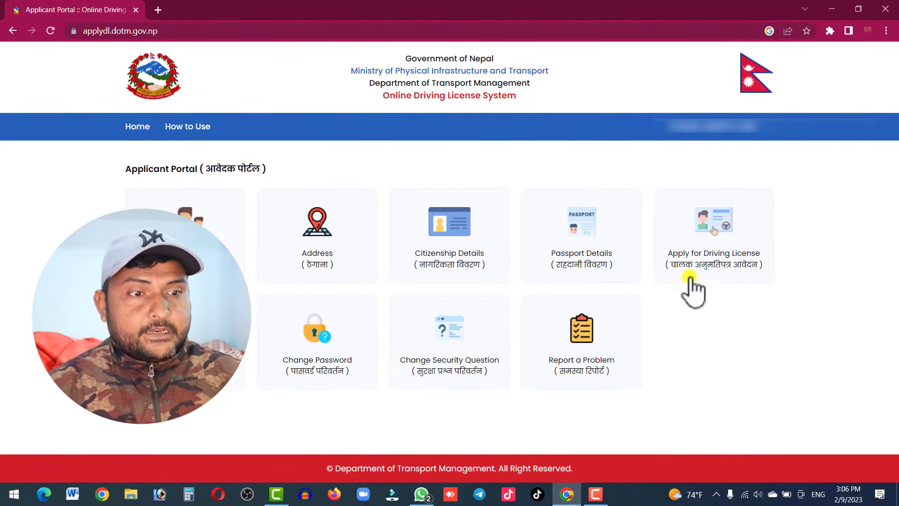
click(734, 263)
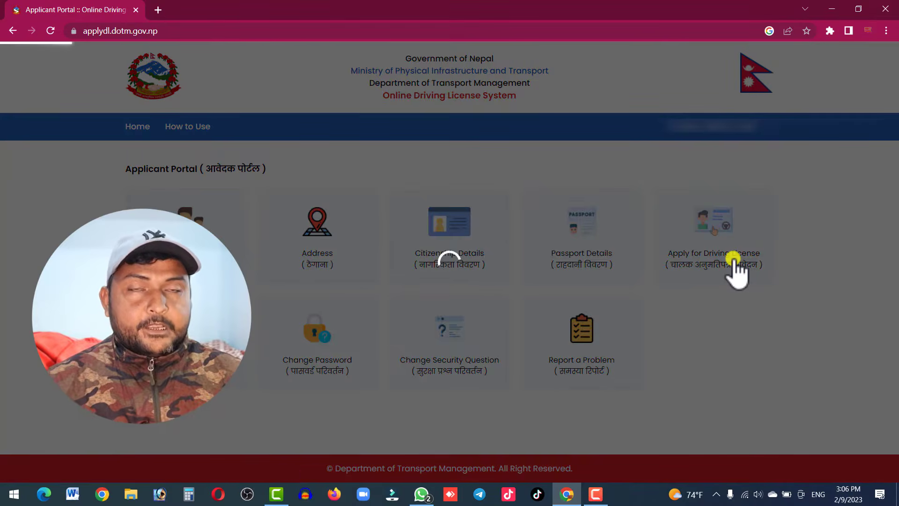
scroll(718, 266, down, 1)
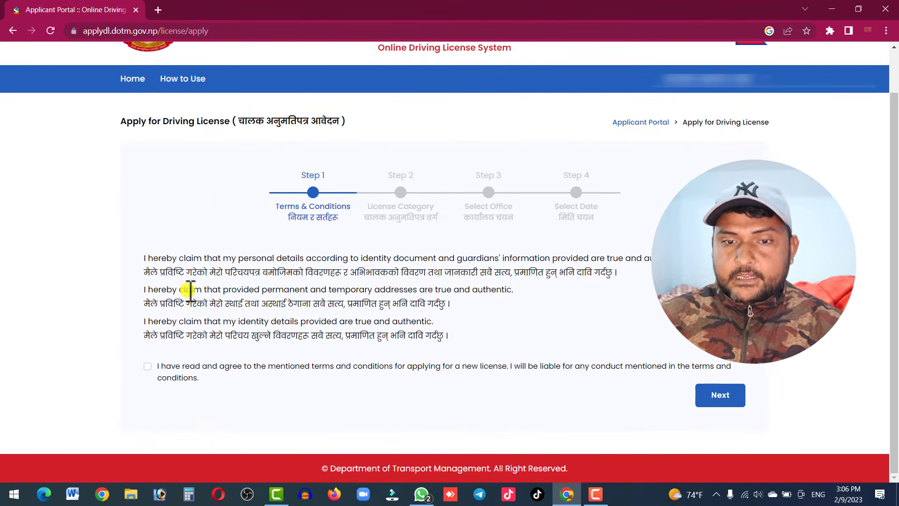
Accept the terms and choose license category A (Motorcycle, Scooter, Moped)
click(149, 366)
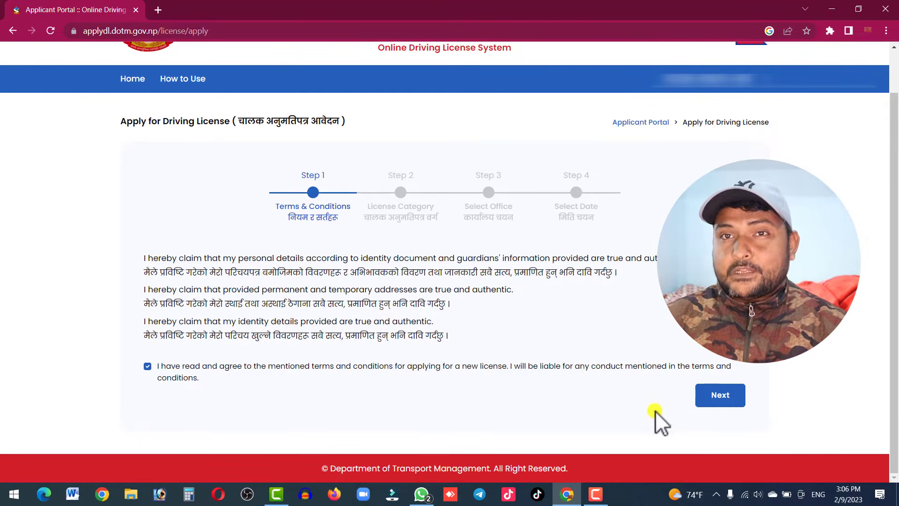
click(716, 402)
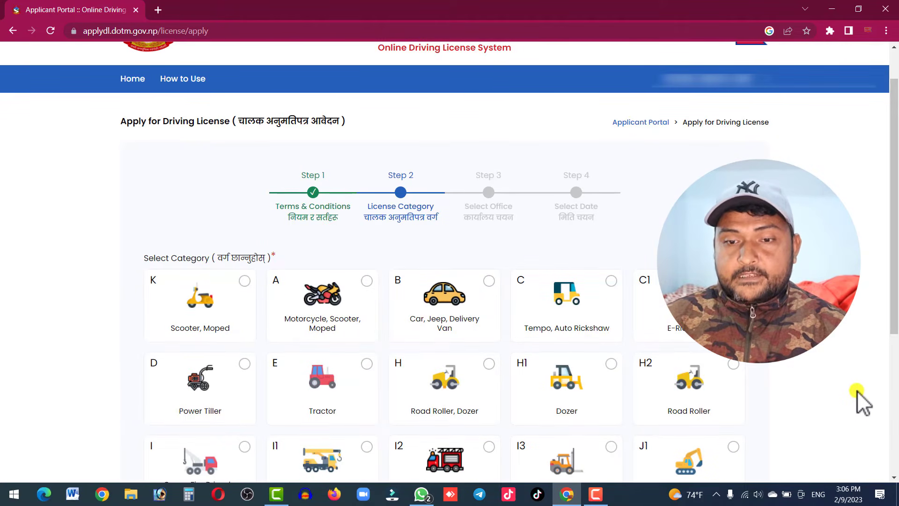
click(368, 284)
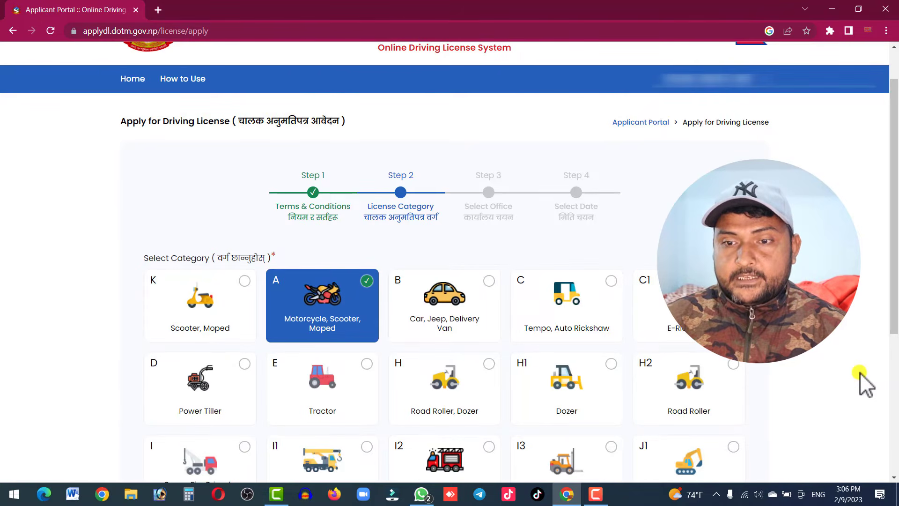
scroll(860, 373, down, 5)
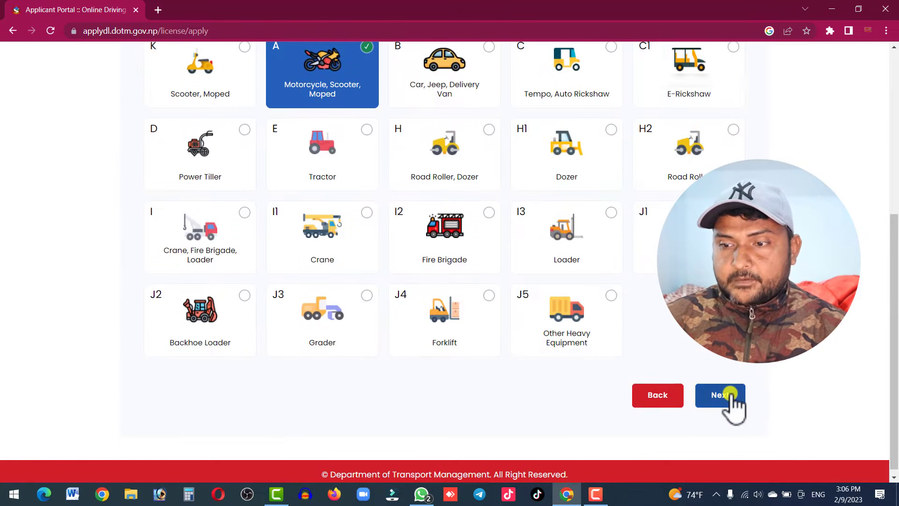
click(728, 396)
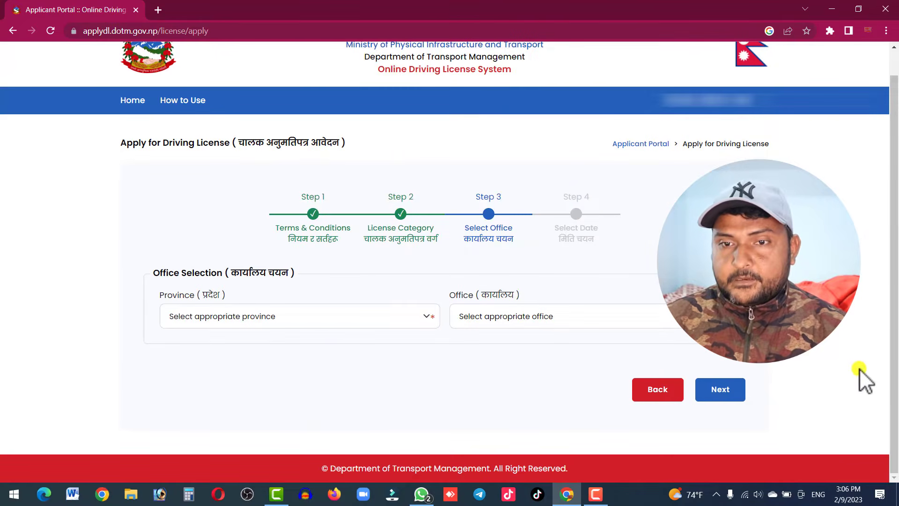
Select Province 1 and Transport Management Service Office, Biratnagar as the office
click(249, 322)
click(237, 344)
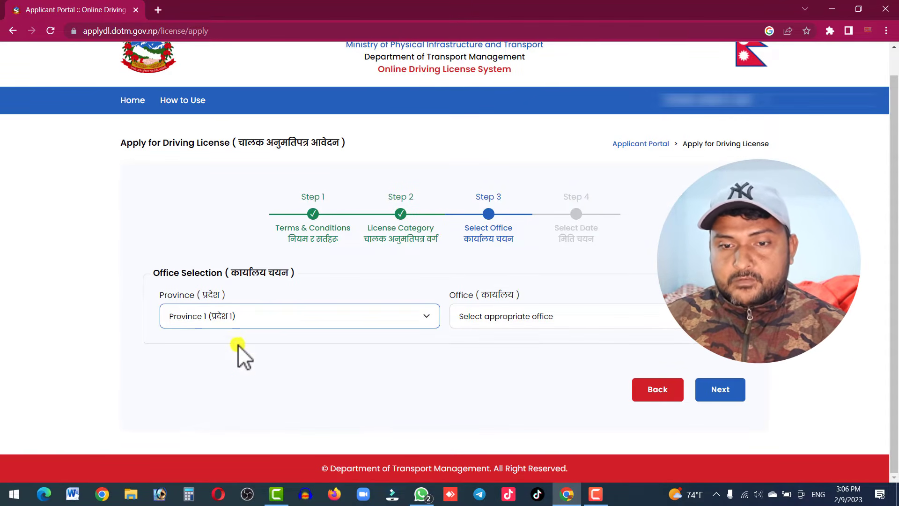
click(506, 318)
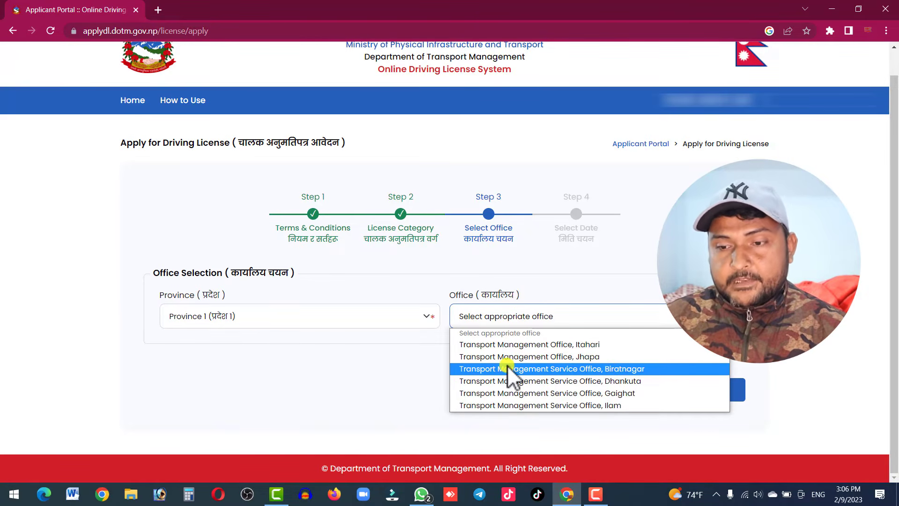
click(480, 370)
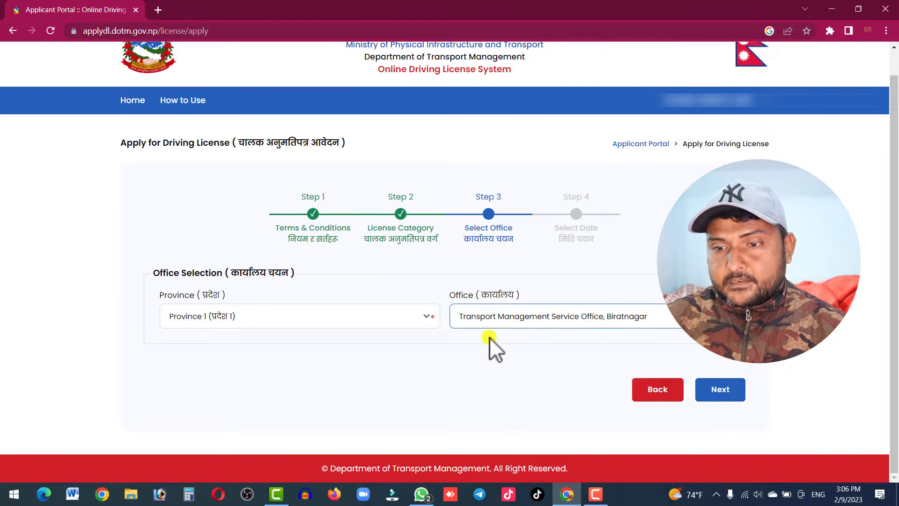
click(561, 318)
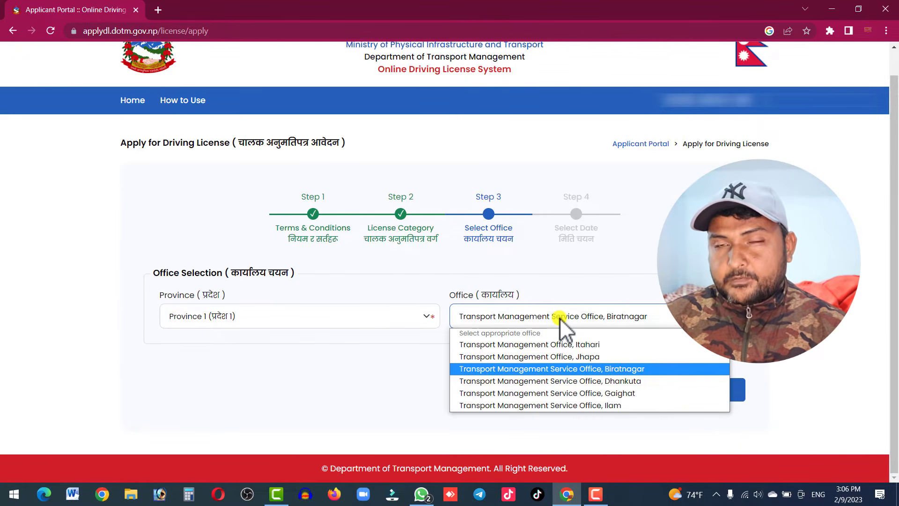
click(555, 369)
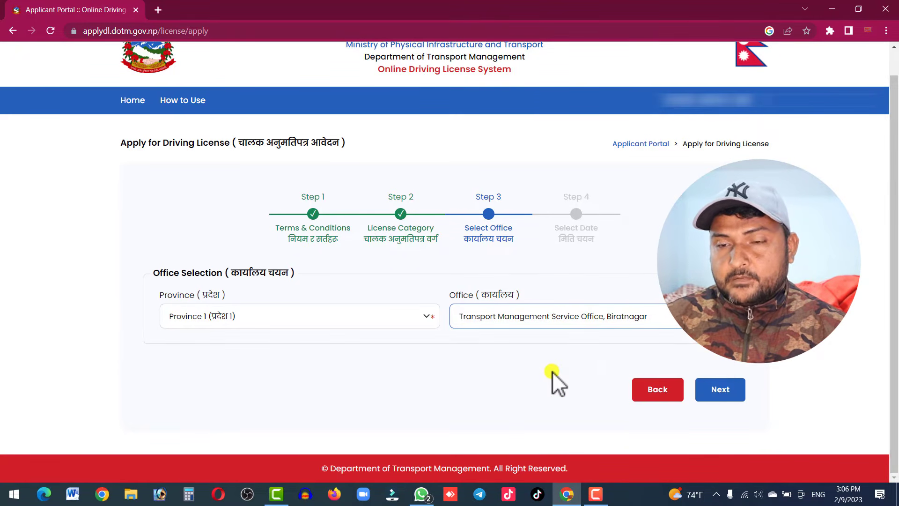
click(719, 395)
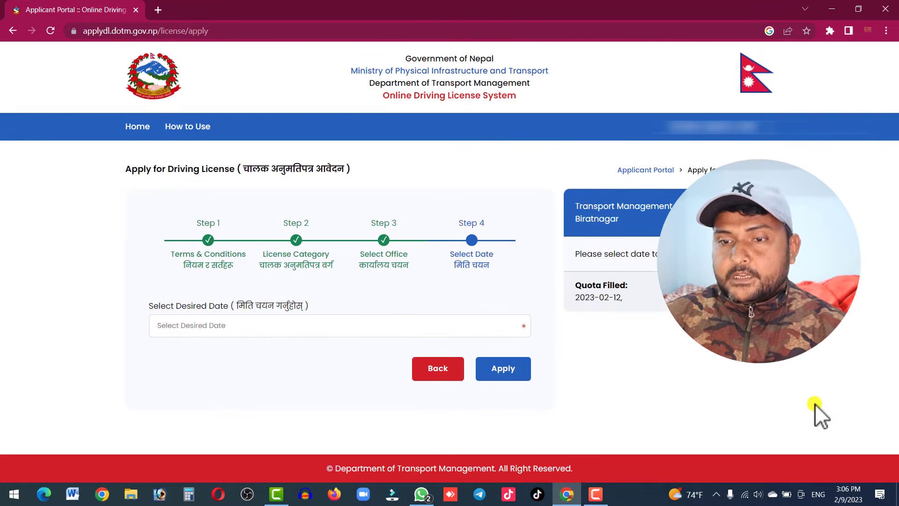
Choose visit date 2079-11-03 (Falgun 3) in the calendar and apply it
click(275, 330)
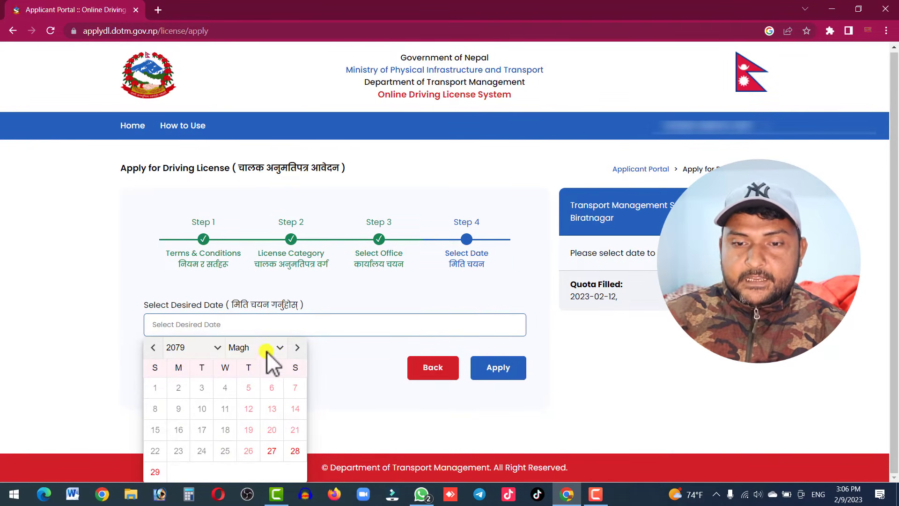
click(297, 347)
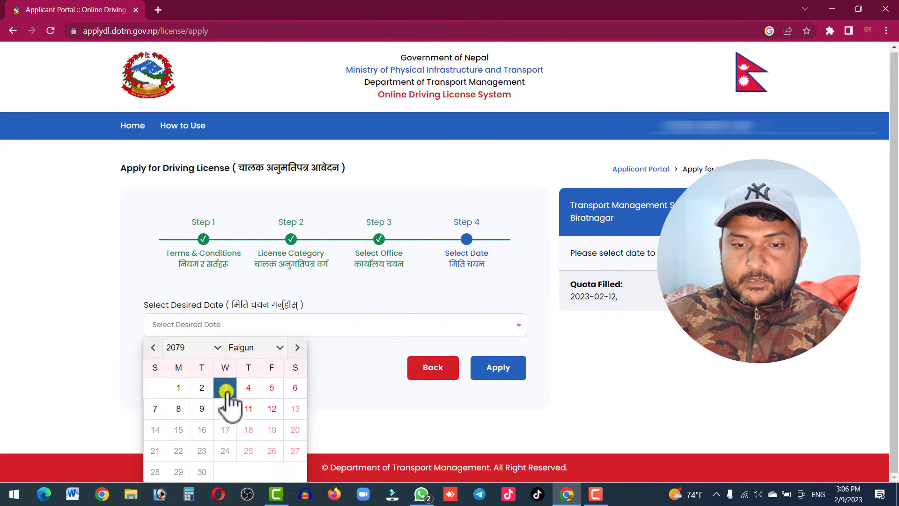
click(153, 347)
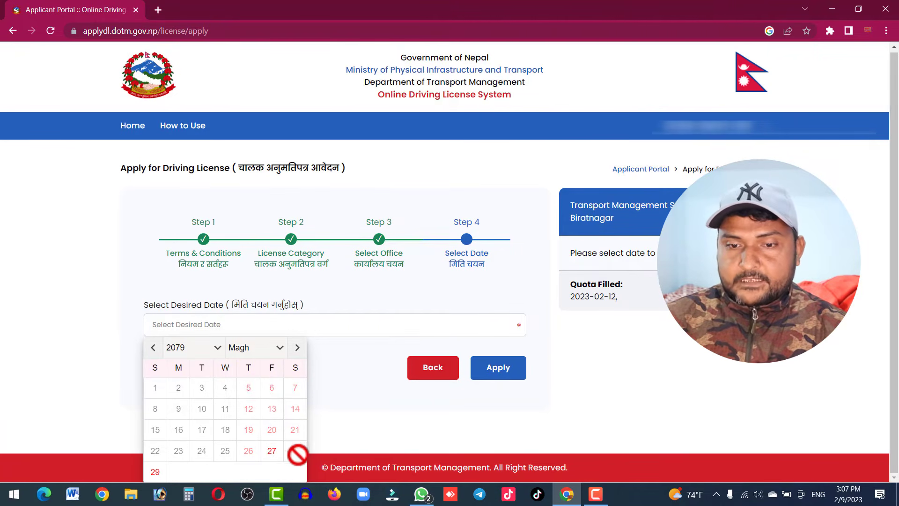
click(297, 348)
click(225, 388)
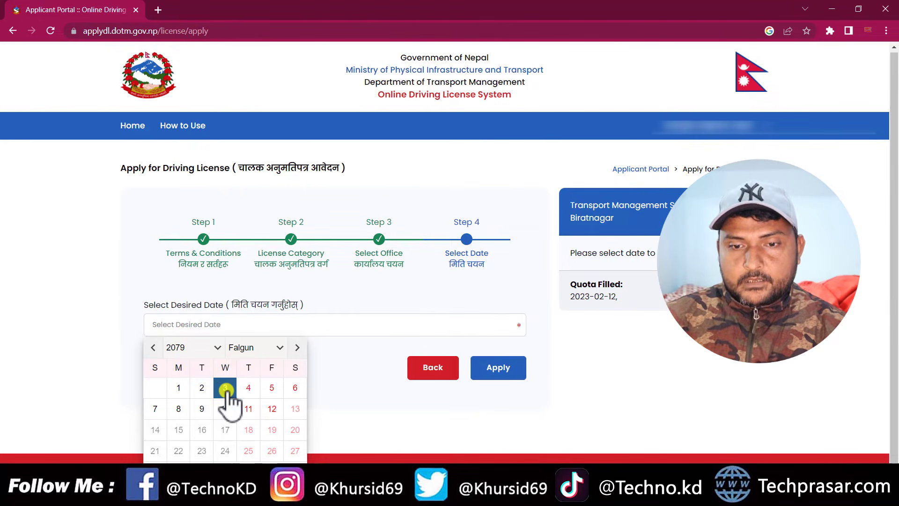
click(226, 388)
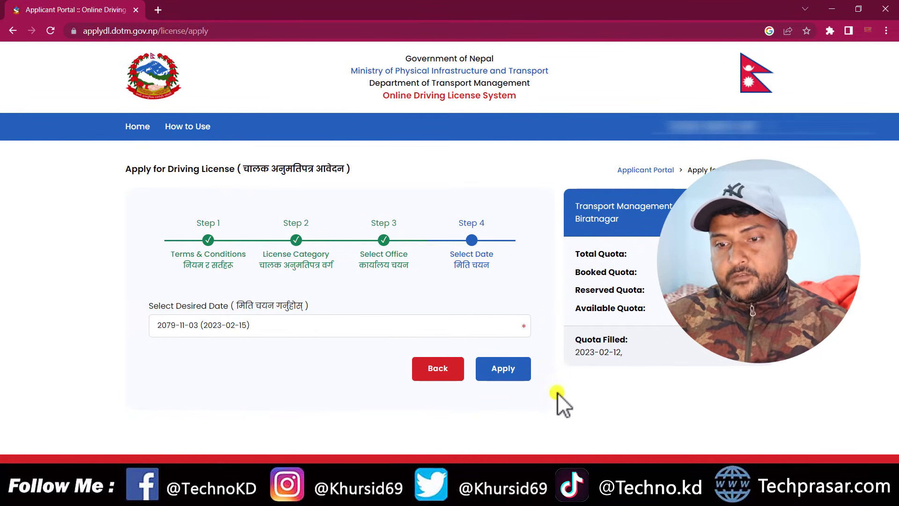
click(513, 371)
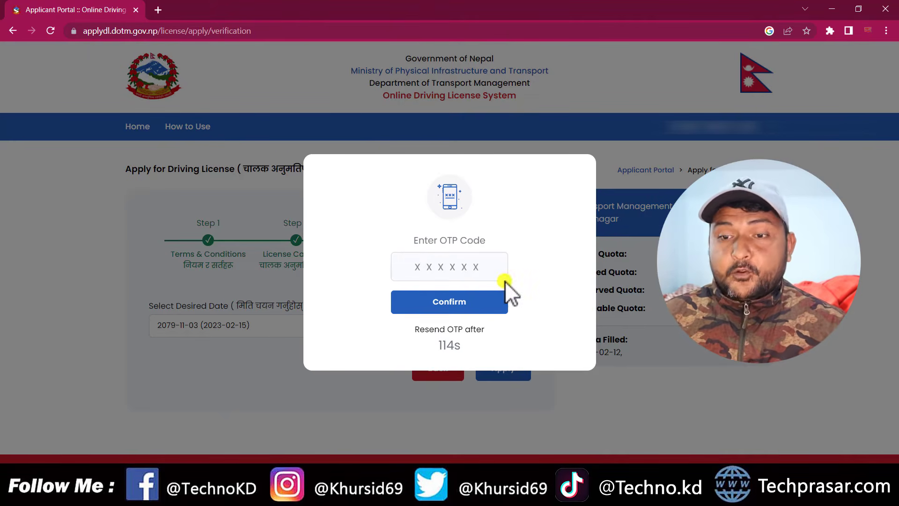
Enter the OTP code received by SMS and confirm it
click(463, 272)
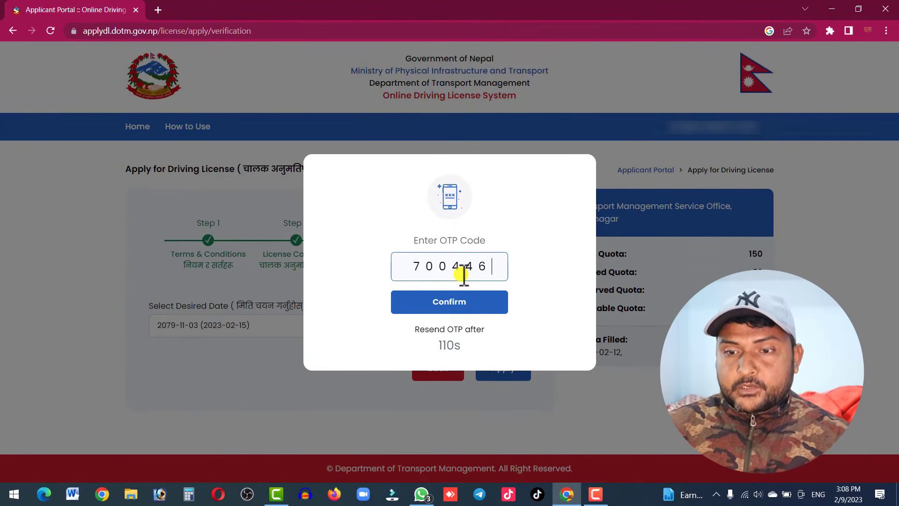
click(451, 301)
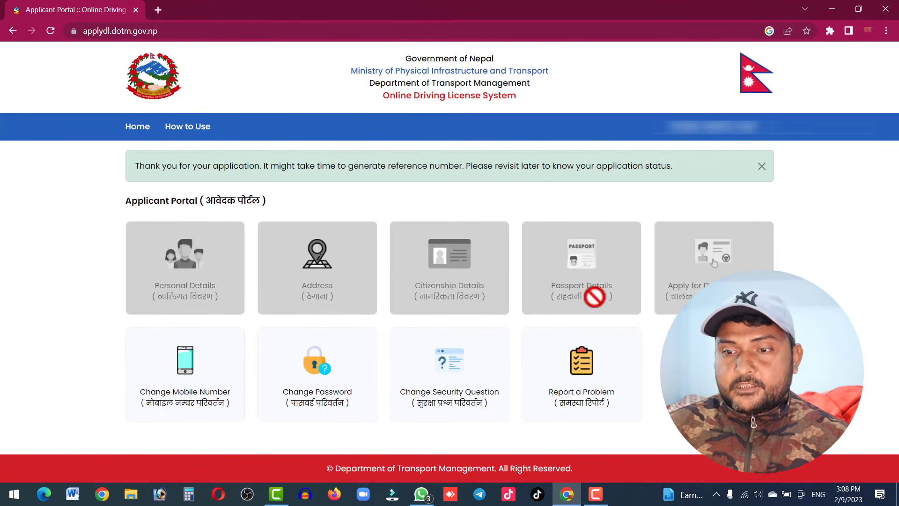
Highlight the thank-you message text, then reload the page to show the reference number
drag(193, 174, 246, 175)
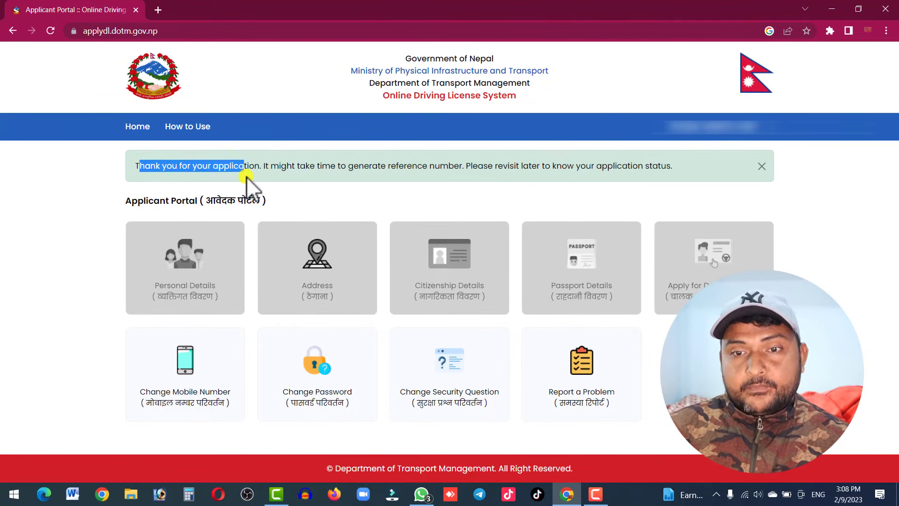
click(277, 171)
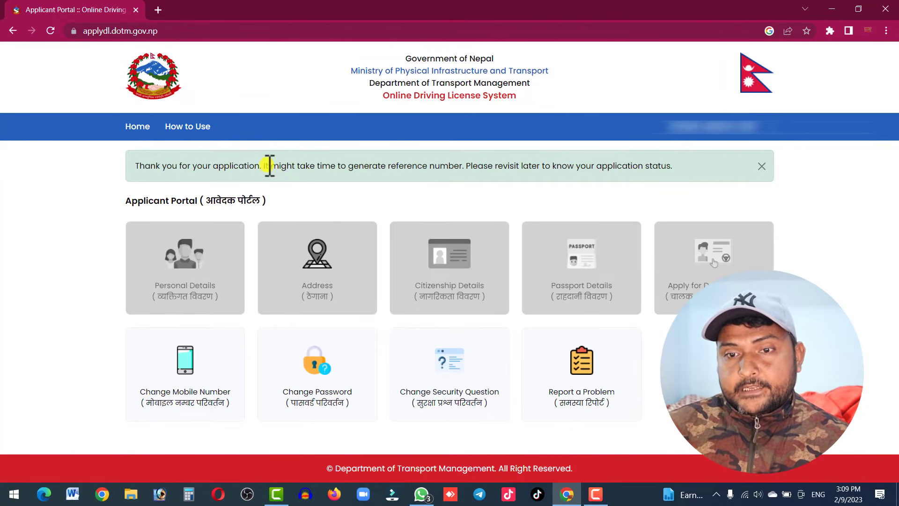
drag(265, 168, 423, 173)
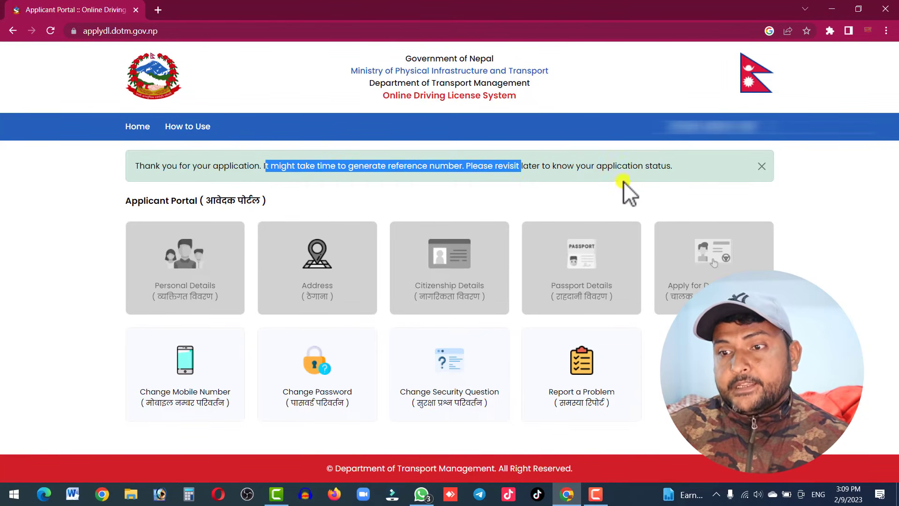
drag(646, 167, 684, 170)
drag(499, 161, 95, 160)
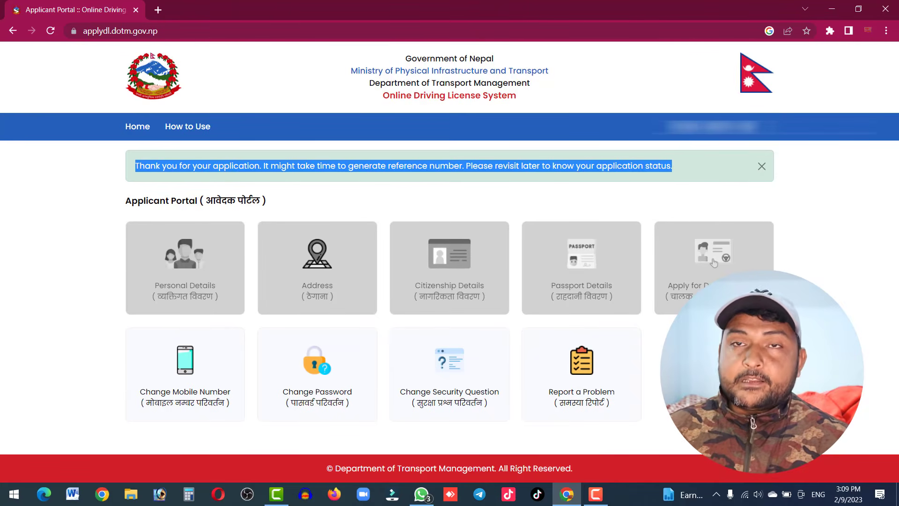
click(51, 30)
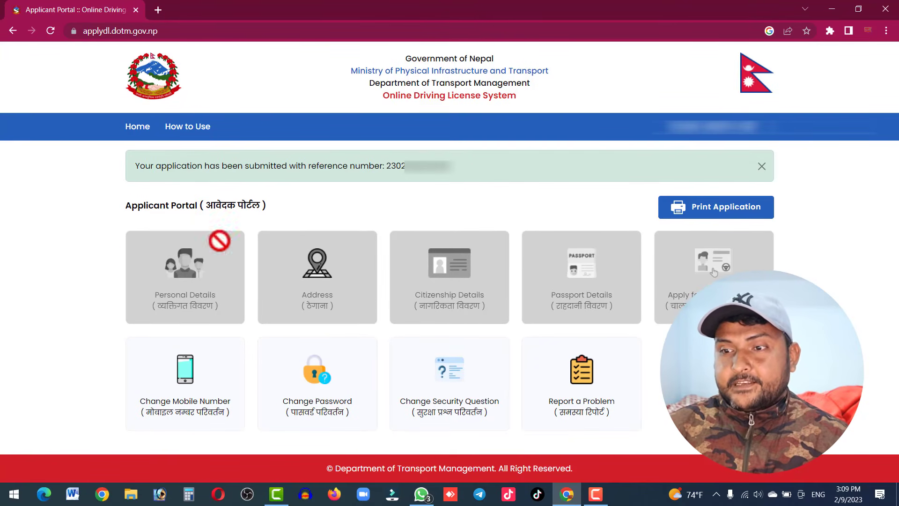
Clear the reference number highlight and bring up the one-page application's print preview
click(710, 209)
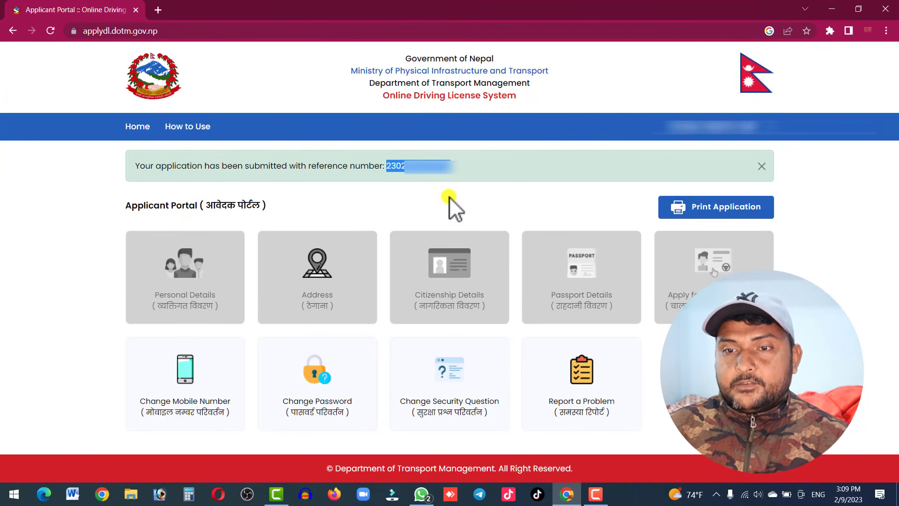
click(469, 198)
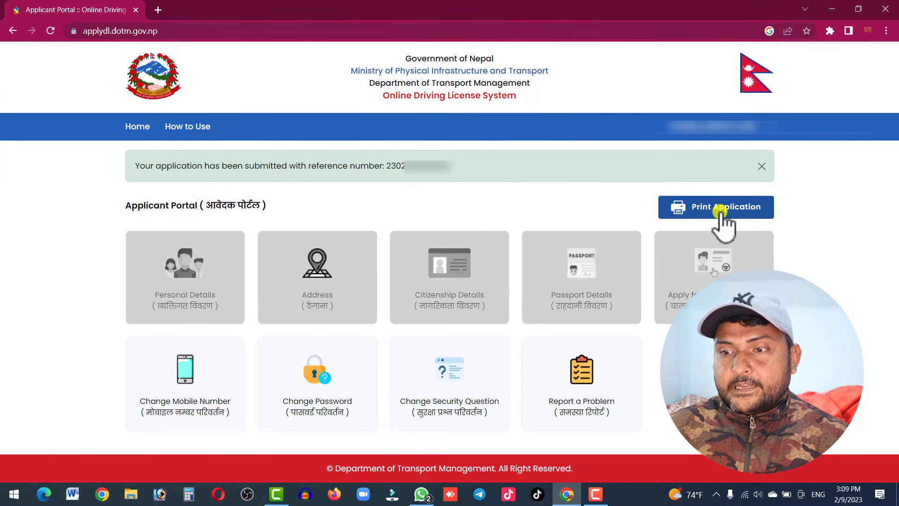
click(707, 215)
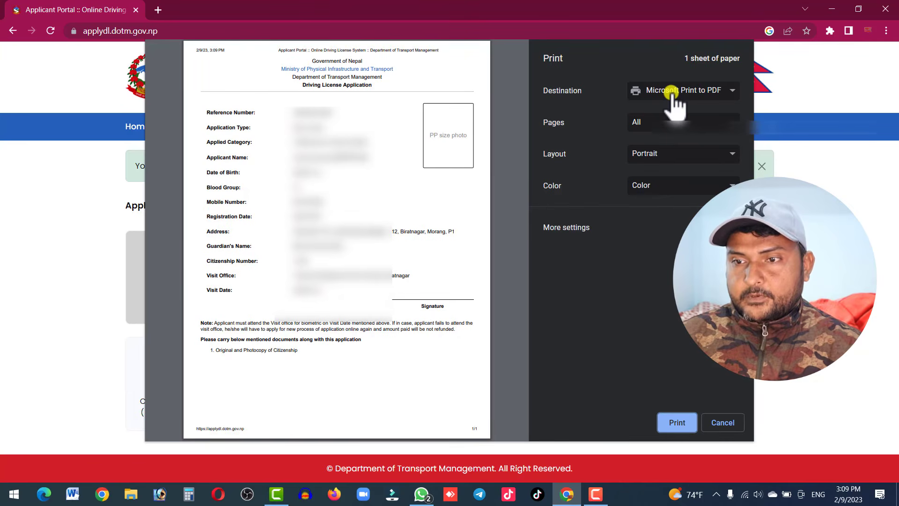
Change the print destination to Save as PDF and save the application PDF into Downloads
click(673, 94)
click(673, 121)
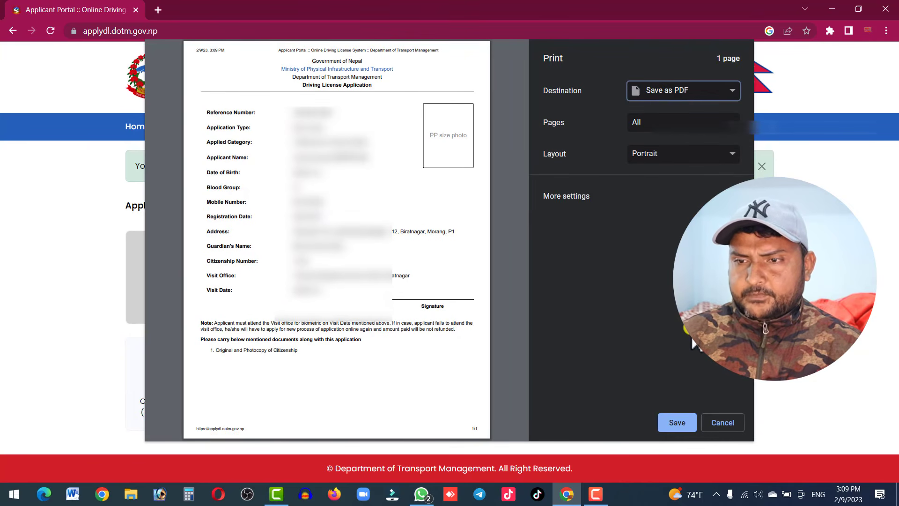
click(682, 421)
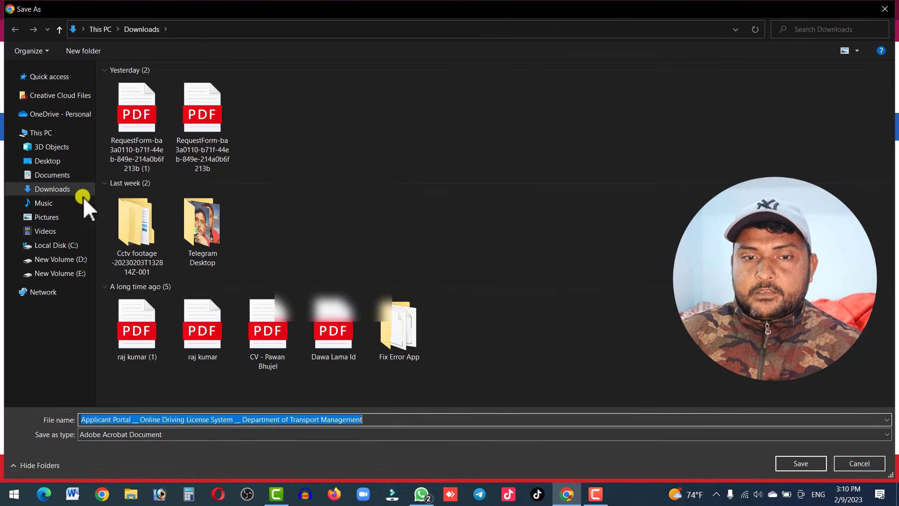
click(789, 459)
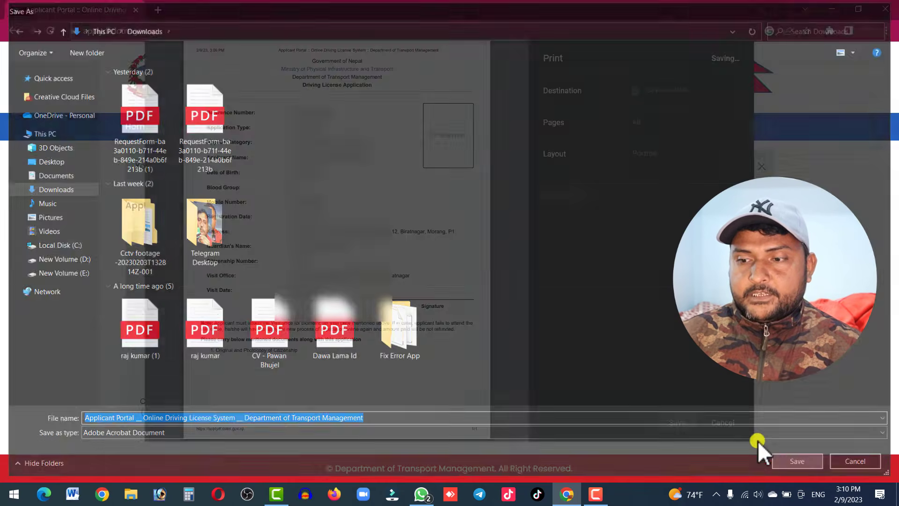